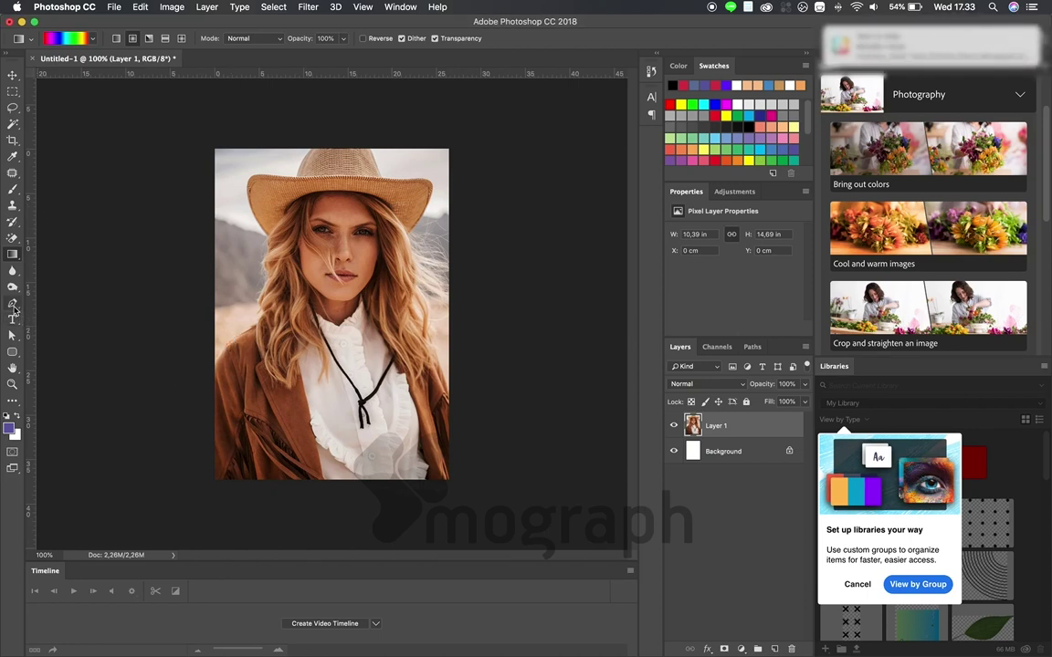
- With the Pen Tool at 300% zoom, trace anchors up the woman's left hair edge
key(p)
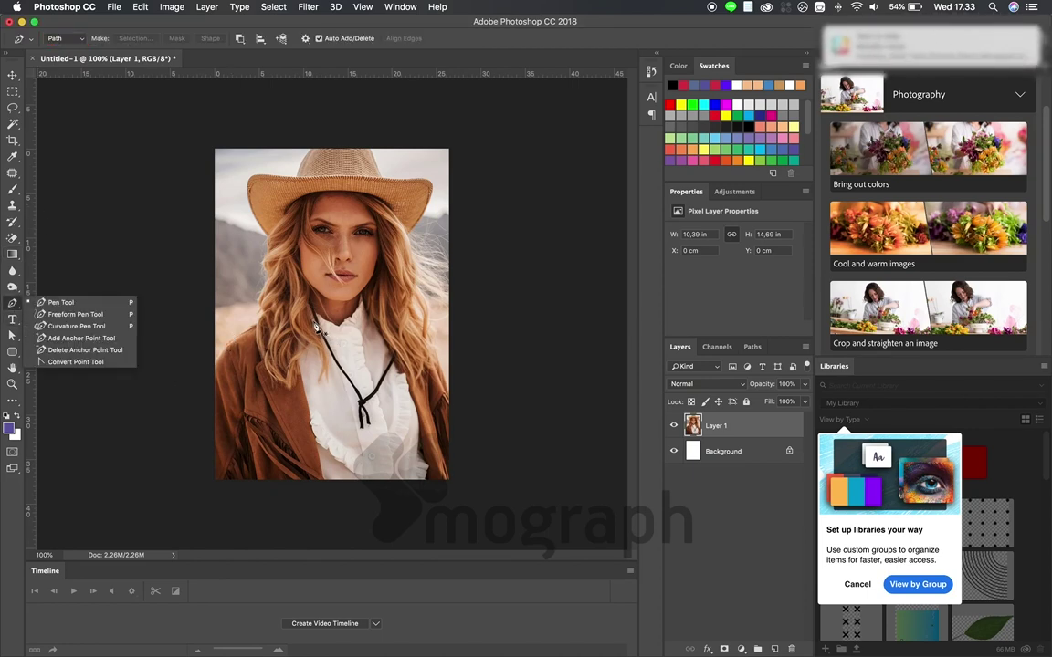
click(96, 307)
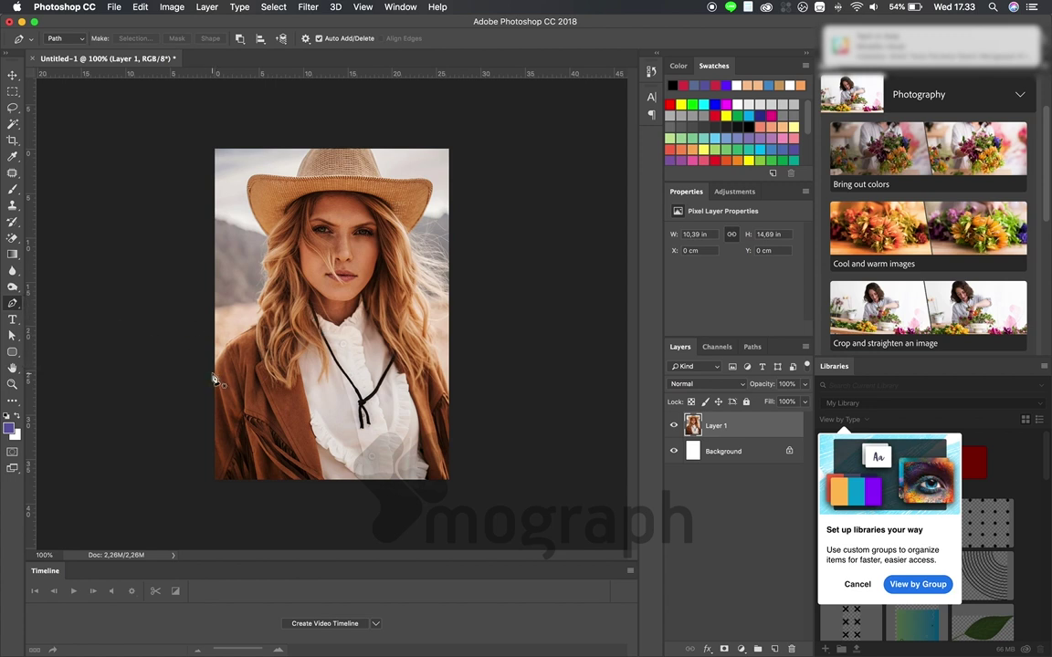
click(213, 371)
key(super+z)
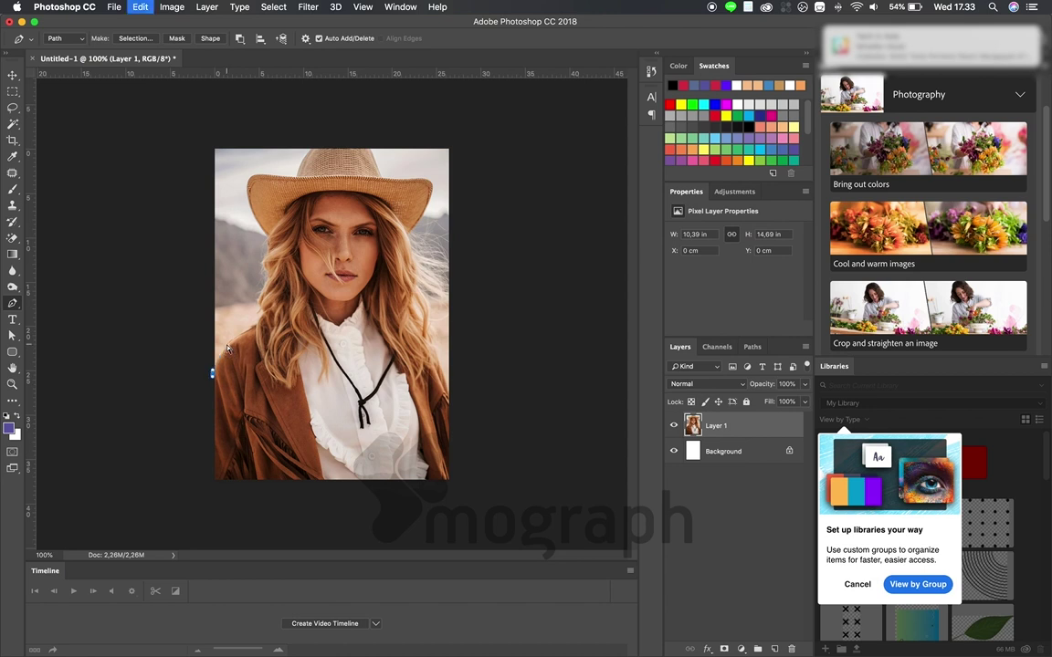
key(super+plus)
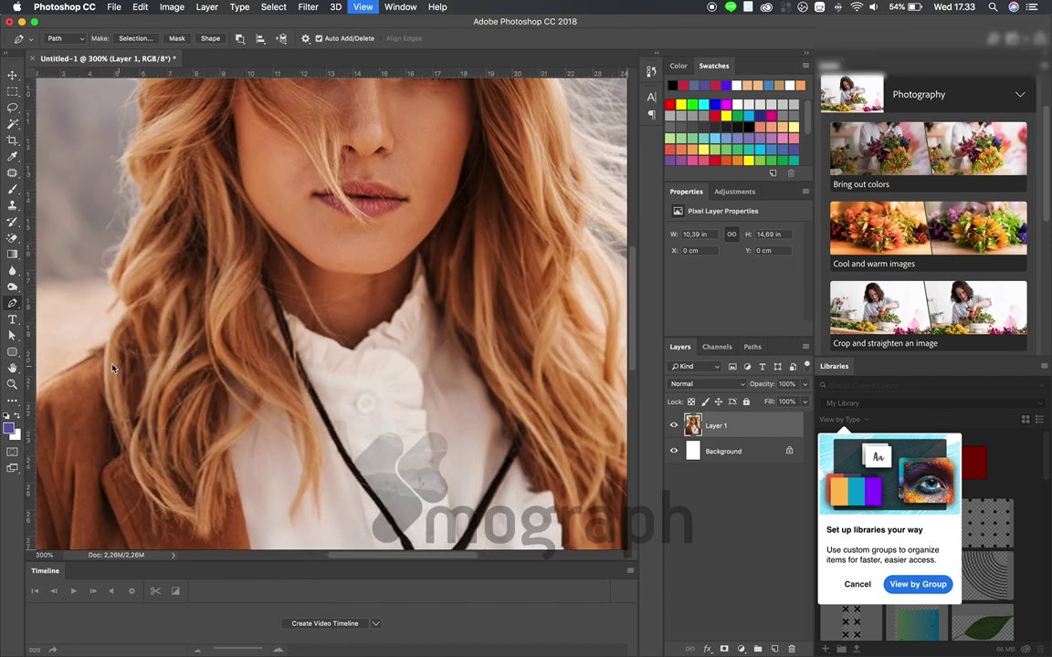
key(super+plus)
click(322, 349)
click(354, 327)
mouse_move(399, 297)
mouse_down()
mouse_move(410, 290)
mouse_move(418, 229)
mouse_move(402, 324)
mouse_up()
key(super+r)
click(433, 261)
- Continue the path around the hat's left brim tip, along the brim and over the crown top
mouse_move(429, 188)
mouse_down()
mouse_move(404, 336)
mouse_move(384, 365)
mouse_move(394, 359)
mouse_up()
scroll(340, 317, up, 1)
scroll(338, 292, up, 4)
mouse_move(336, 263)
mouse_down()
mouse_move(391, 216)
mouse_move(370, 213)
mouse_up()
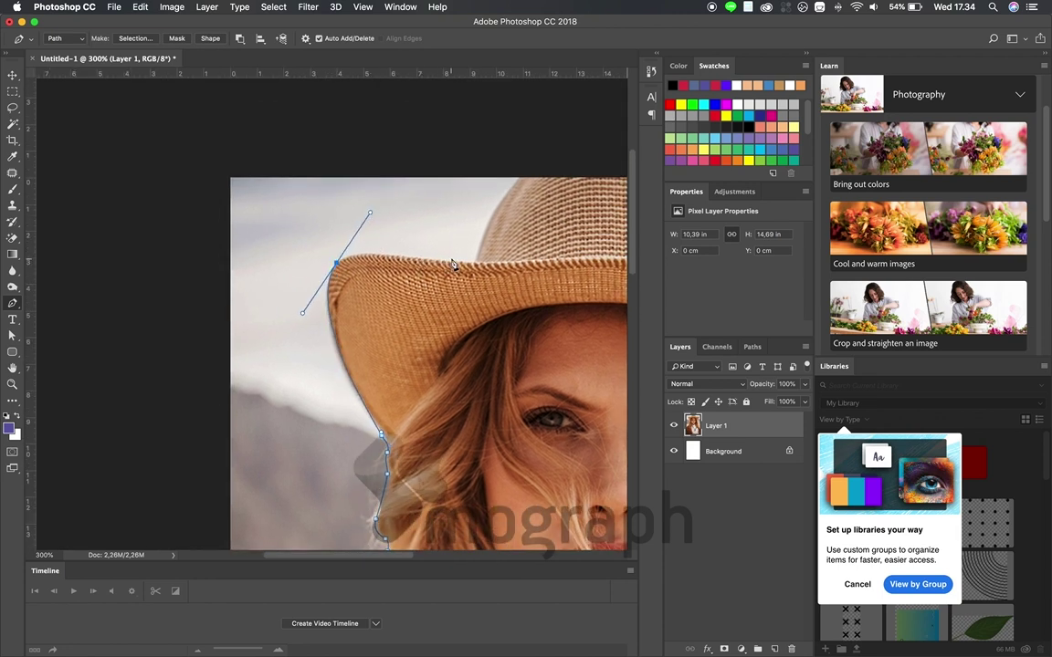
drag(474, 263, 521, 259)
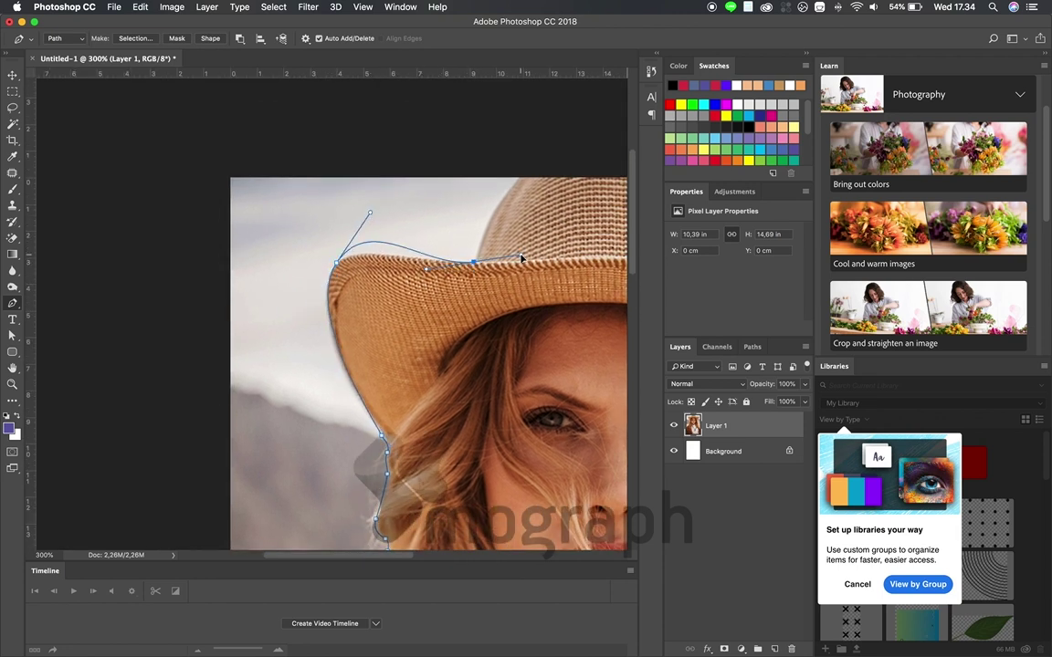
scroll(347, 265, right, 5)
scroll(347, 264, up, 2)
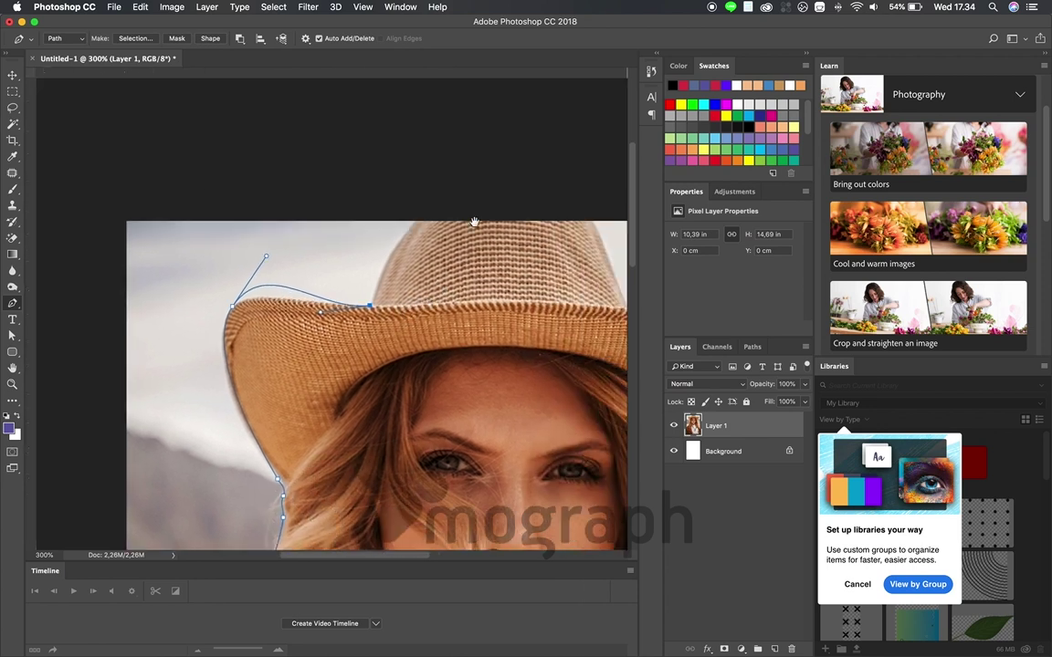
drag(266, 259, 260, 285)
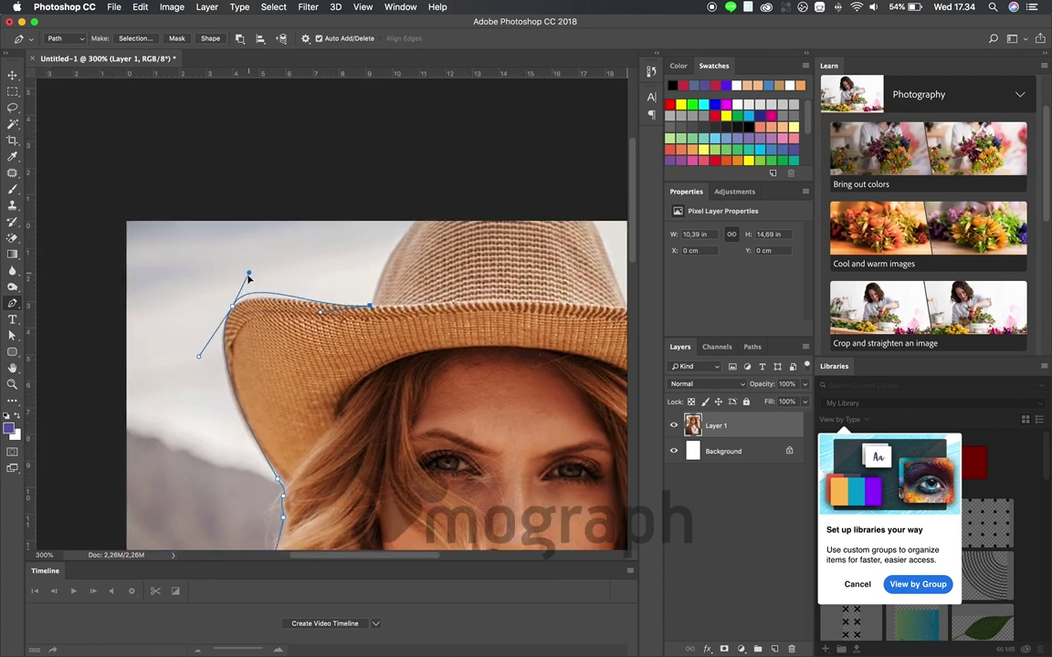
drag(420, 217, 454, 193)
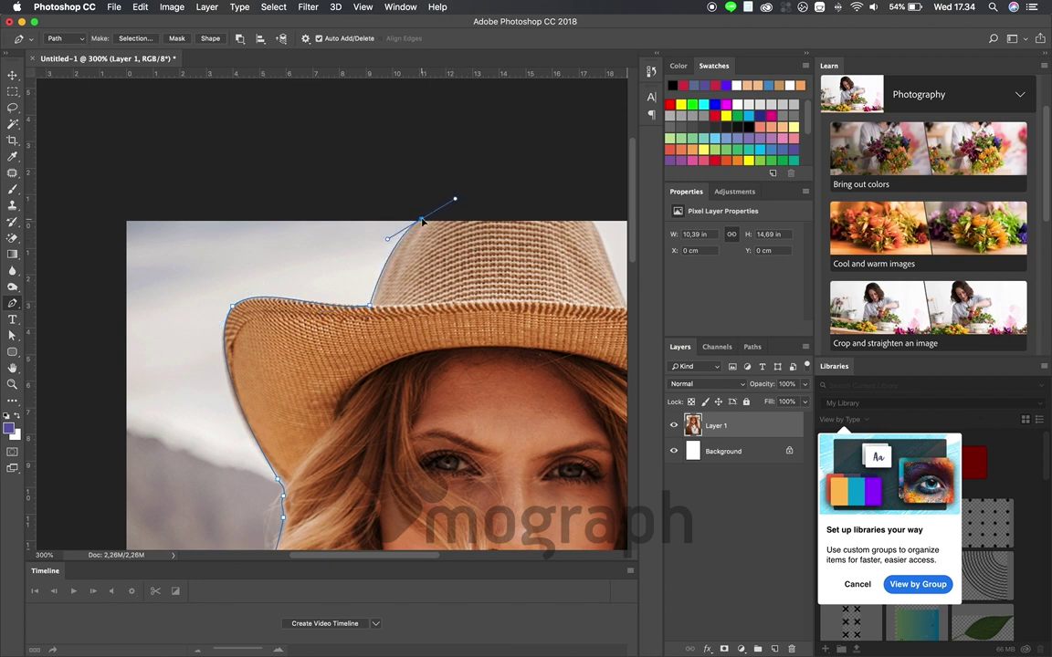
scroll(411, 207, right, 10)
scroll(411, 207, down, 2)
key(super+r)
- Extend the path over the hat top, crown's right edge and right brim tip into the right hair
drag(388, 174, 394, 183)
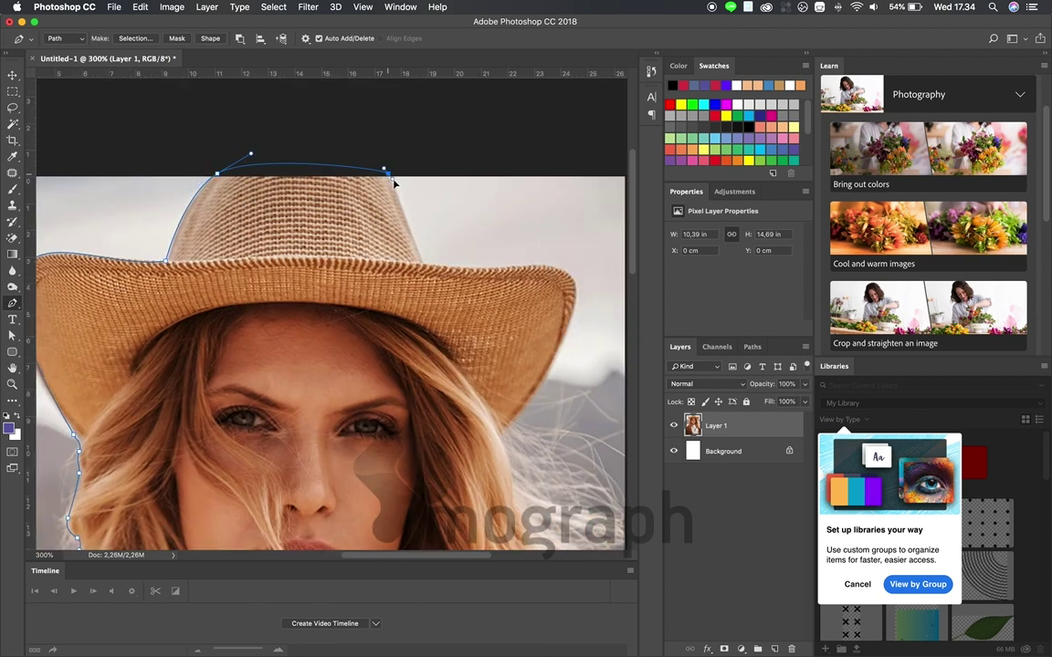
drag(411, 234, 415, 242)
mouse_move(495, 266)
mouse_down()
mouse_move(584, 277)
mouse_move(566, 333)
mouse_up()
scroll(566, 342, down, 5)
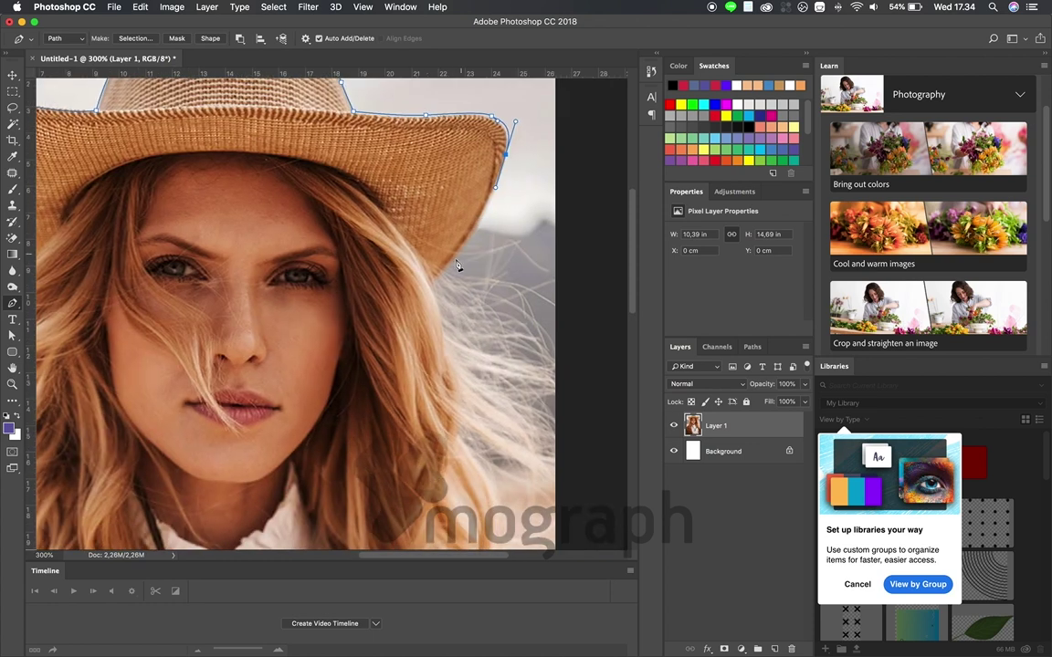
click(436, 278)
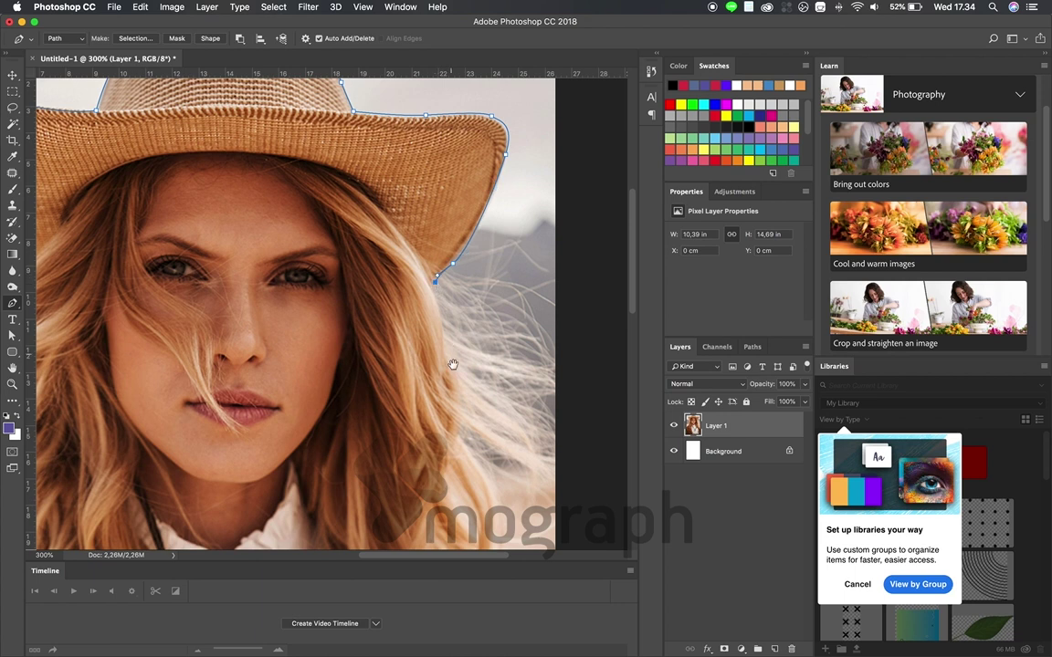
drag(453, 366, 449, 274)
drag(544, 268, 556, 275)
- Trace down her right side to the bottom-left corner and close the path at the first anchor
click(548, 312)
click(541, 341)
click(550, 374)
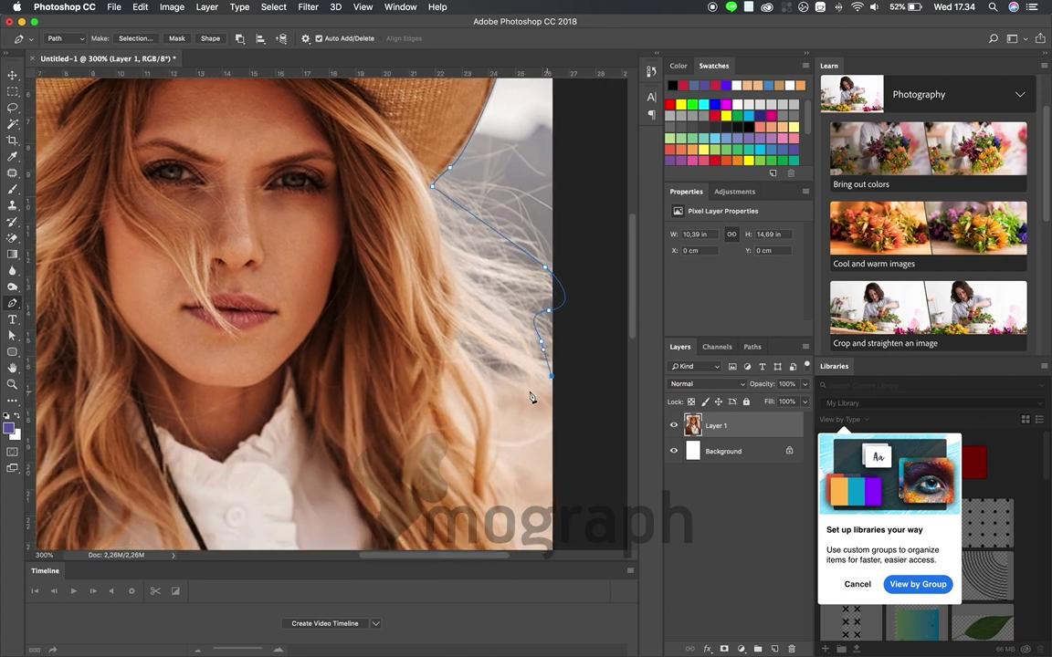
scroll(486, 270, down, 8)
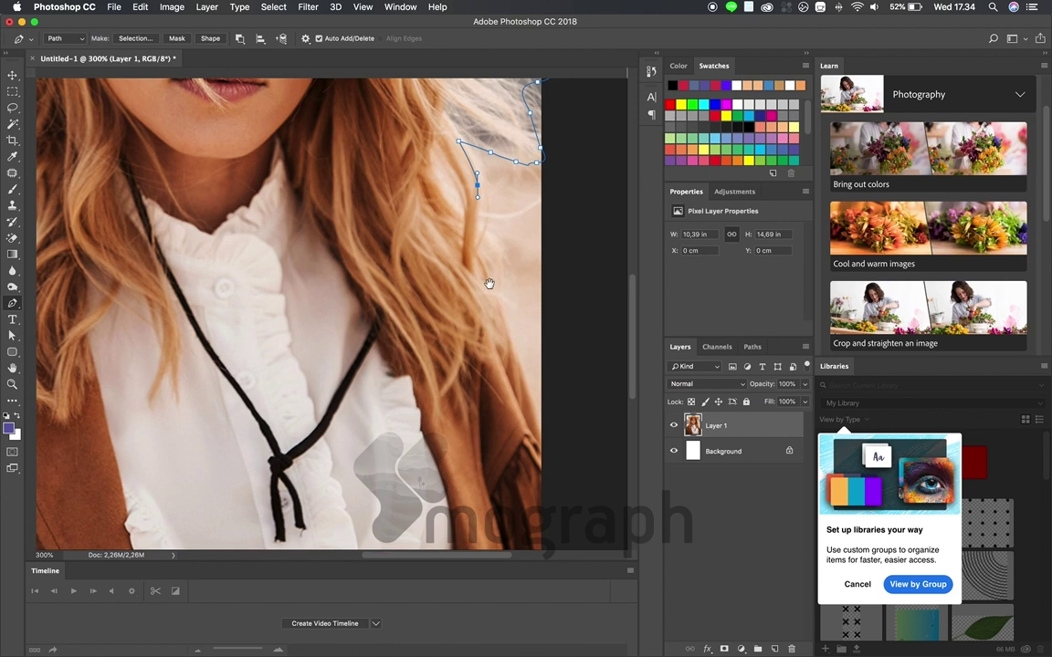
scroll(491, 454, down, 10)
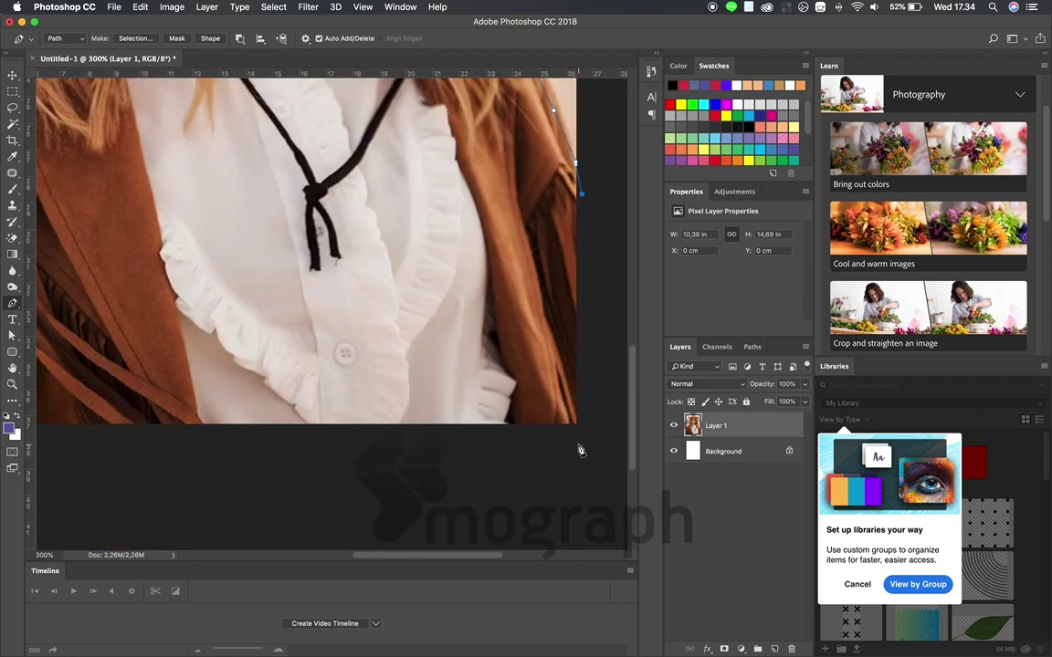
drag(276, 394, 498, 381)
click(124, 428)
click(123, 102)
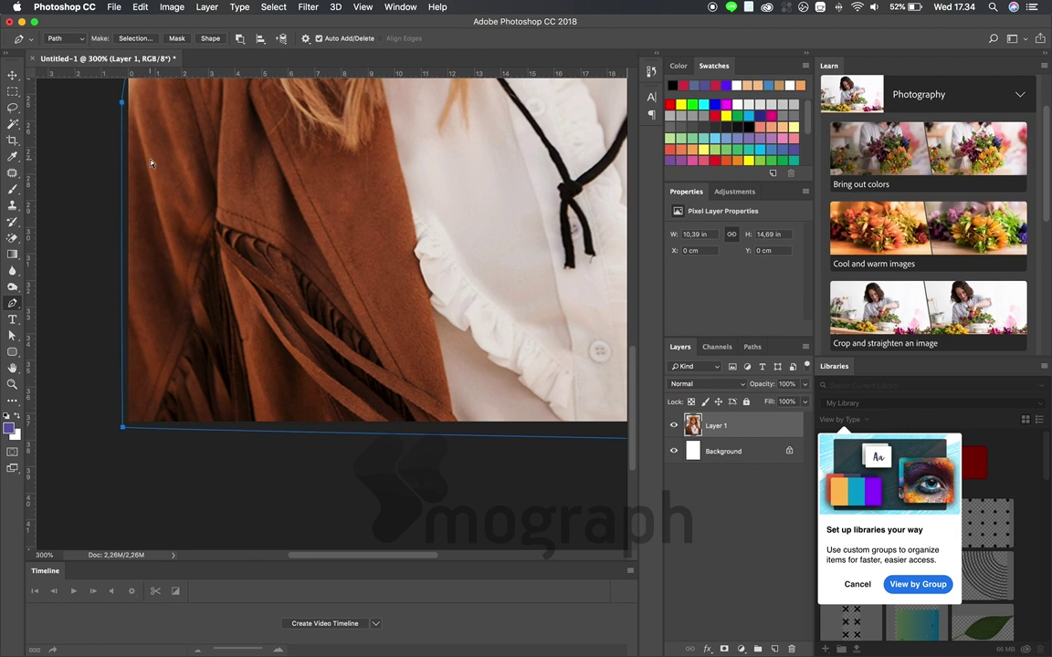
key(super+minus)
key(super+minus)
- Convert the closed pen path into a selection with a 0.3-pixel feather radius
right_click(344, 286)
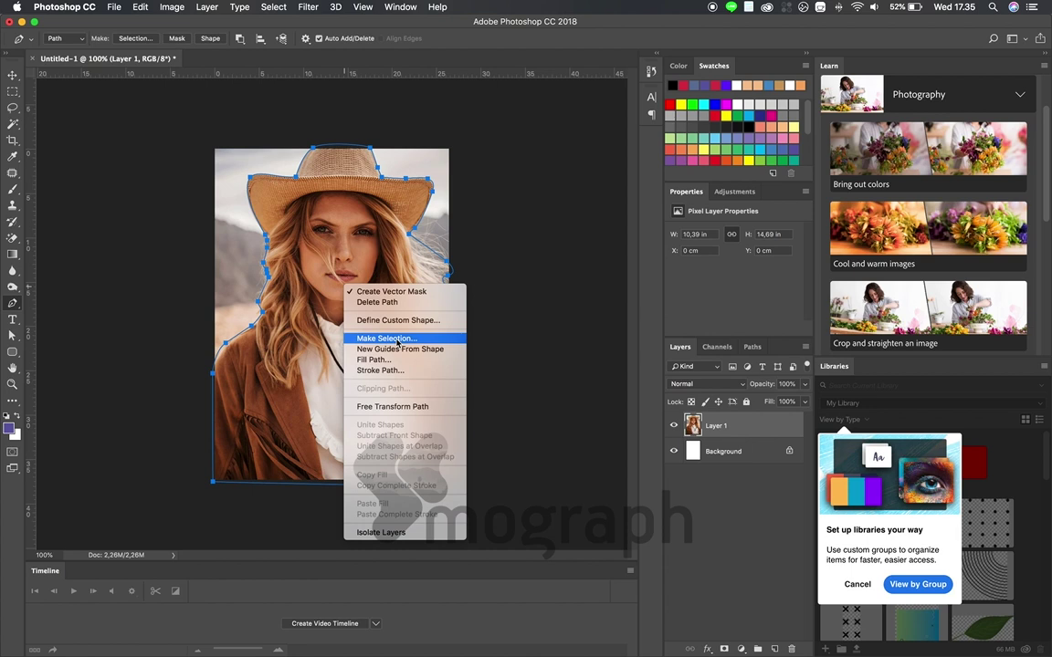
click(397, 341)
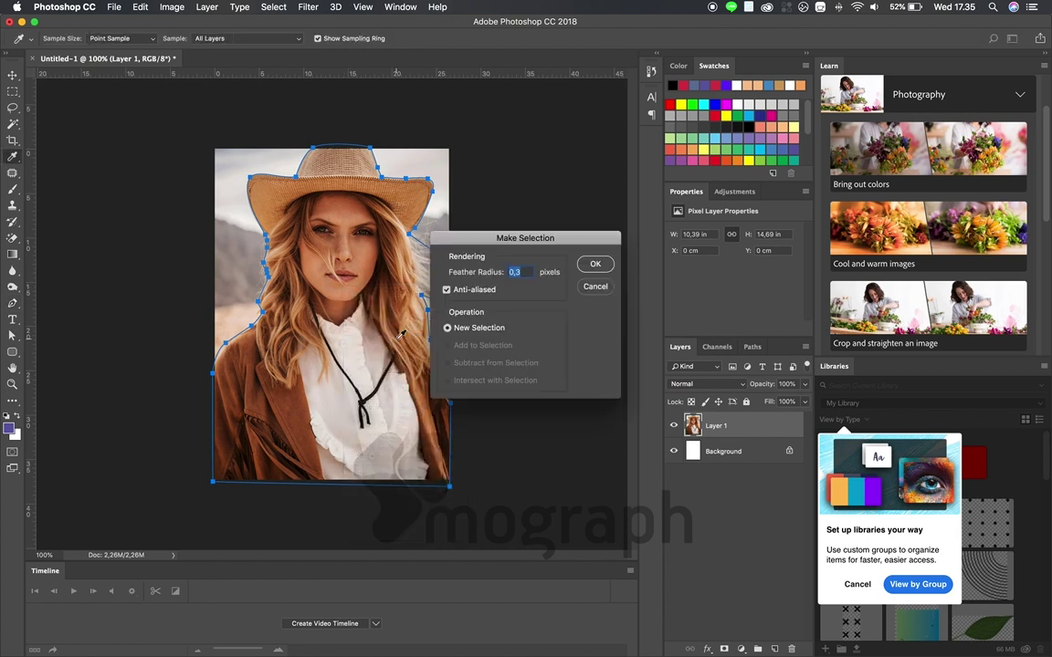
click(595, 265)
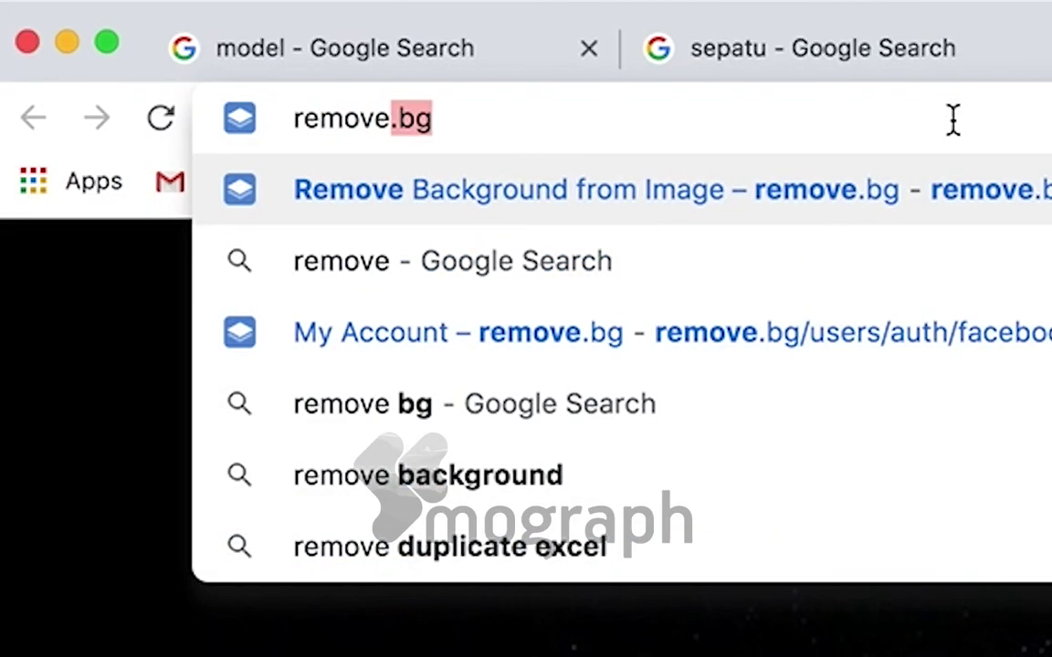
- Load remove.bg in Chrome, then return to the 'model' Google image results
key(Return)
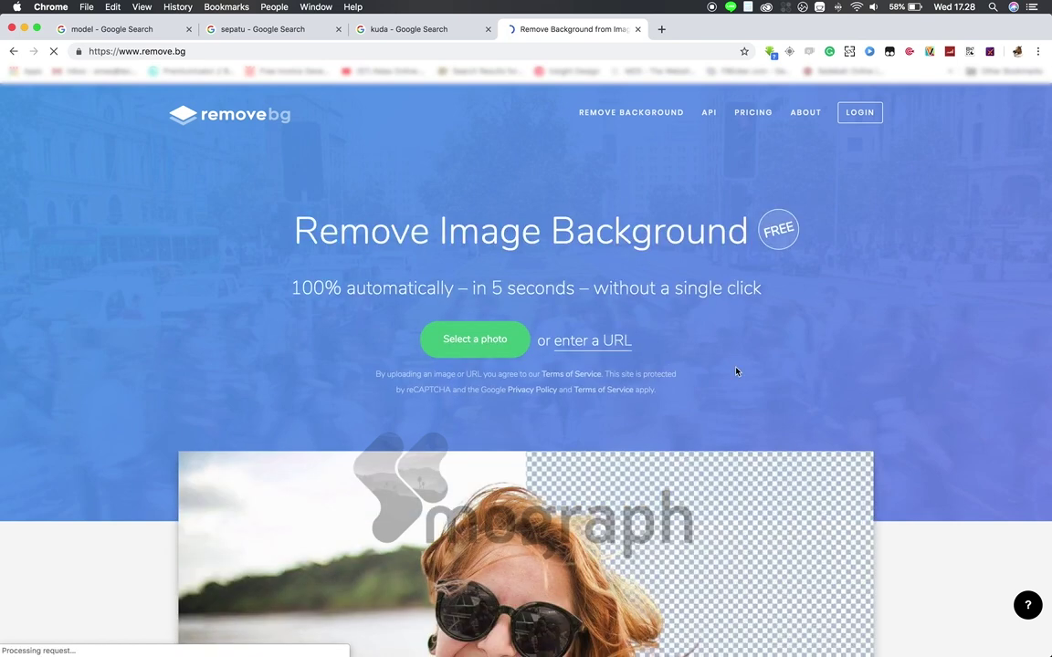
scroll(737, 371, down, 1)
scroll(737, 371, down, 3)
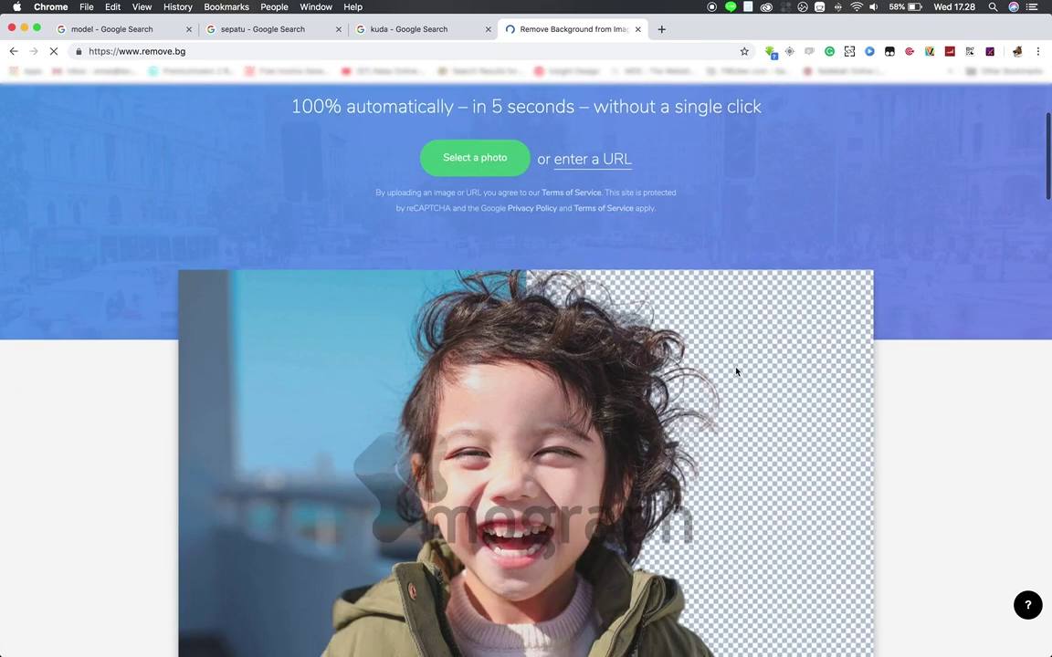
click(138, 30)
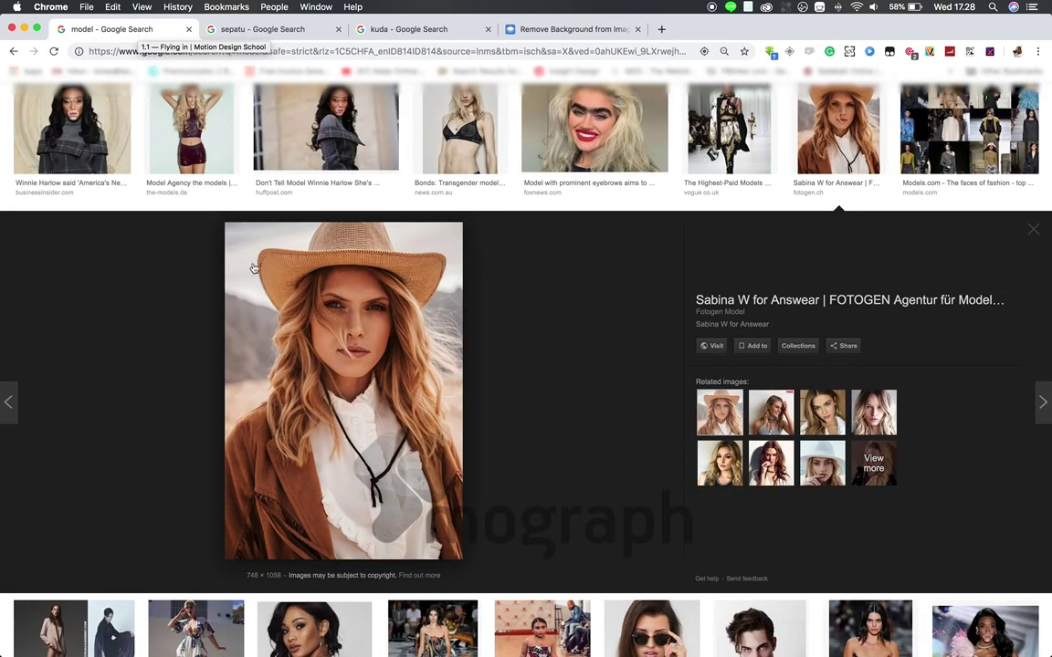
- Copy the cowgirl photo's image address and submit it to remove.bg as a URL
right_click(343, 376)
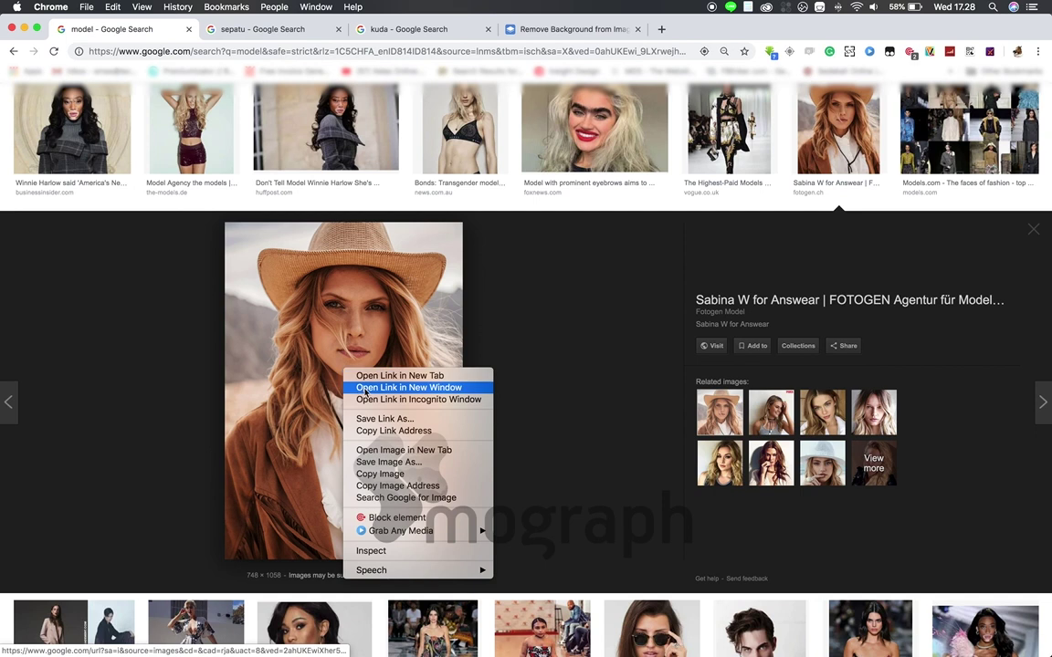
click(408, 487)
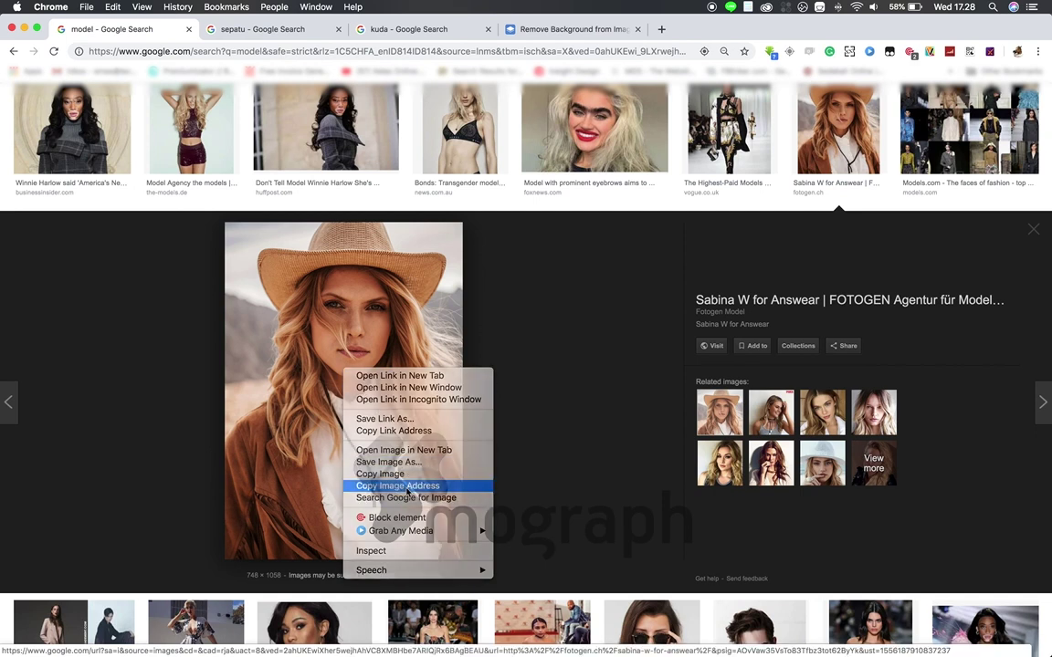
click(539, 30)
click(579, 157)
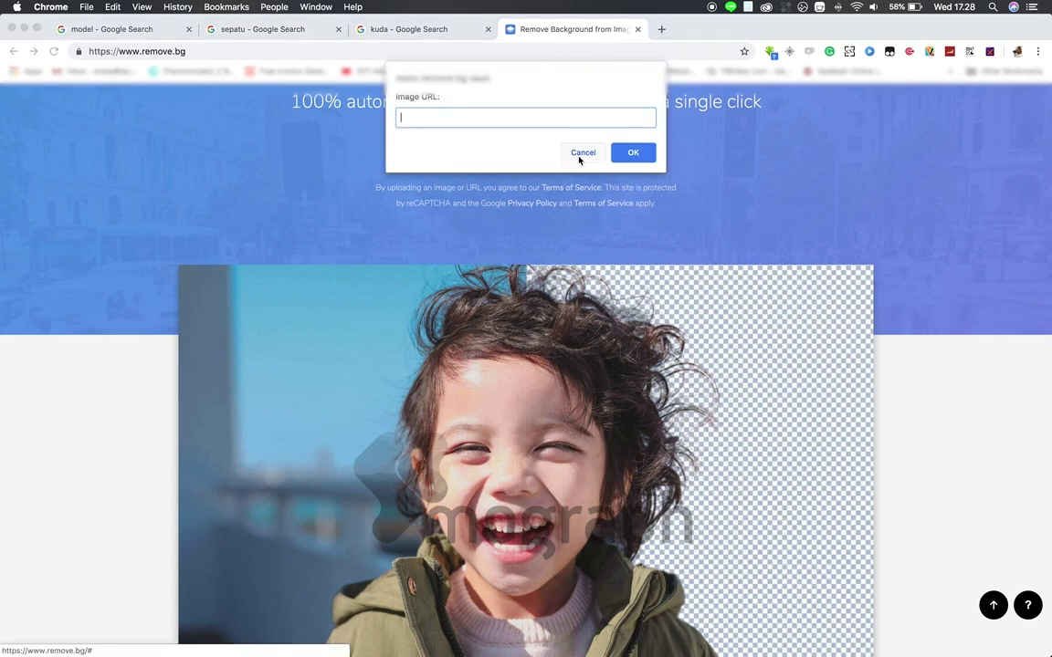
key(super+v)
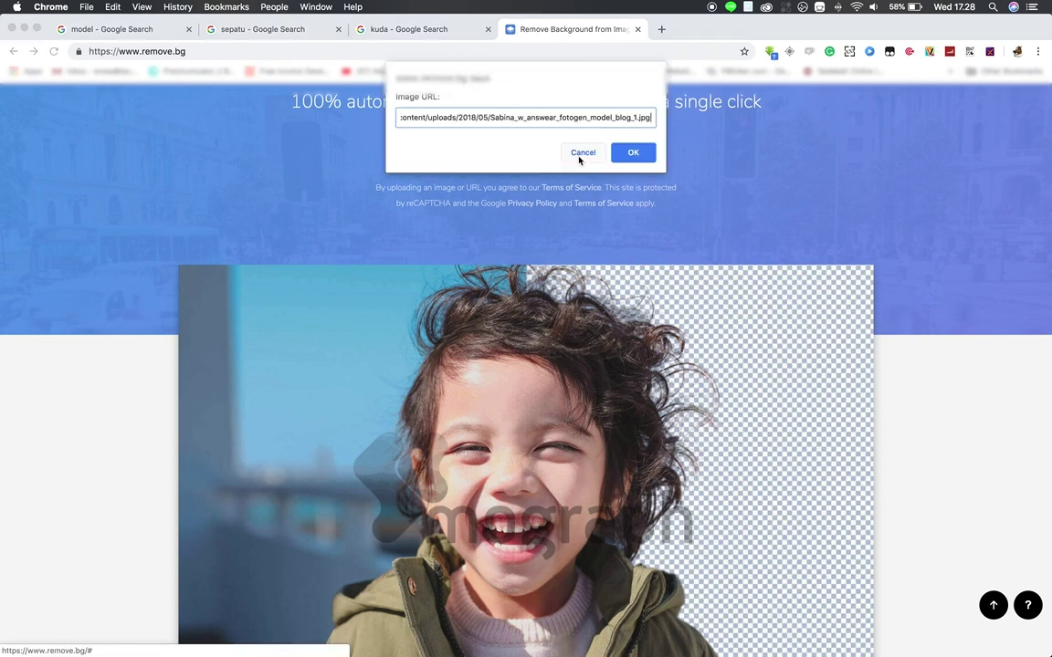
click(630, 154)
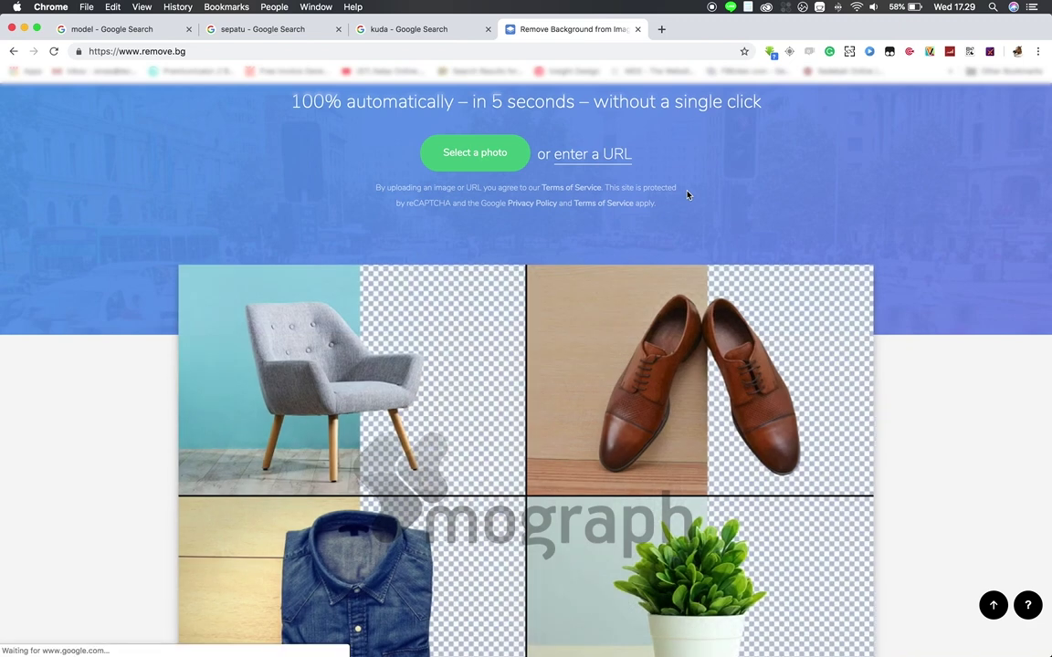
- Download the background-free cowgirl PNG and go to the 'sepatu' image results
scroll(687, 195, up, 4)
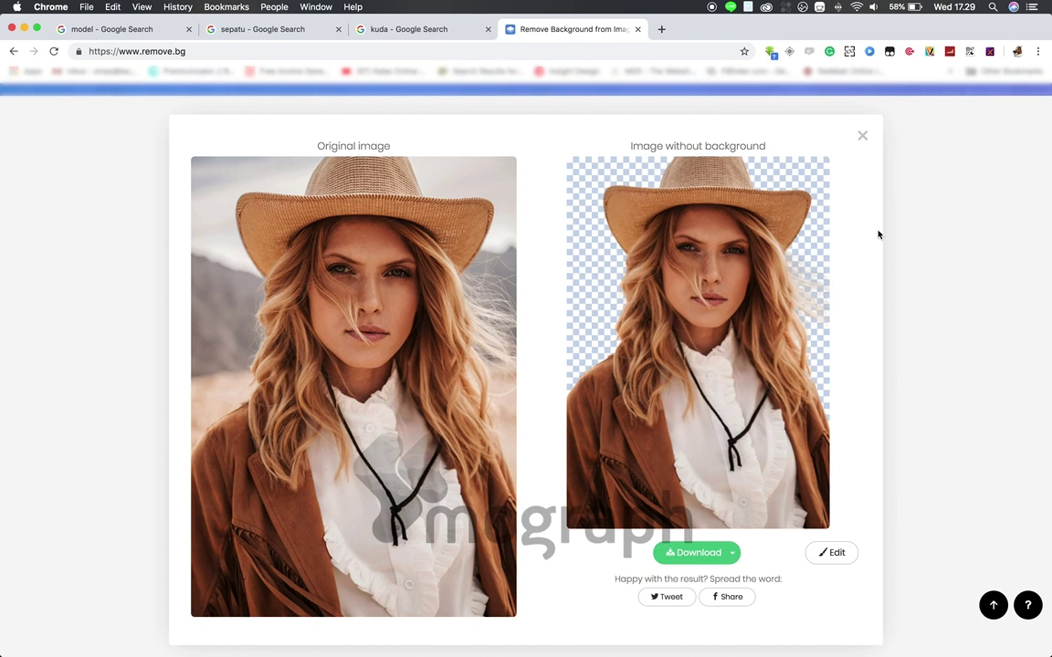
click(691, 557)
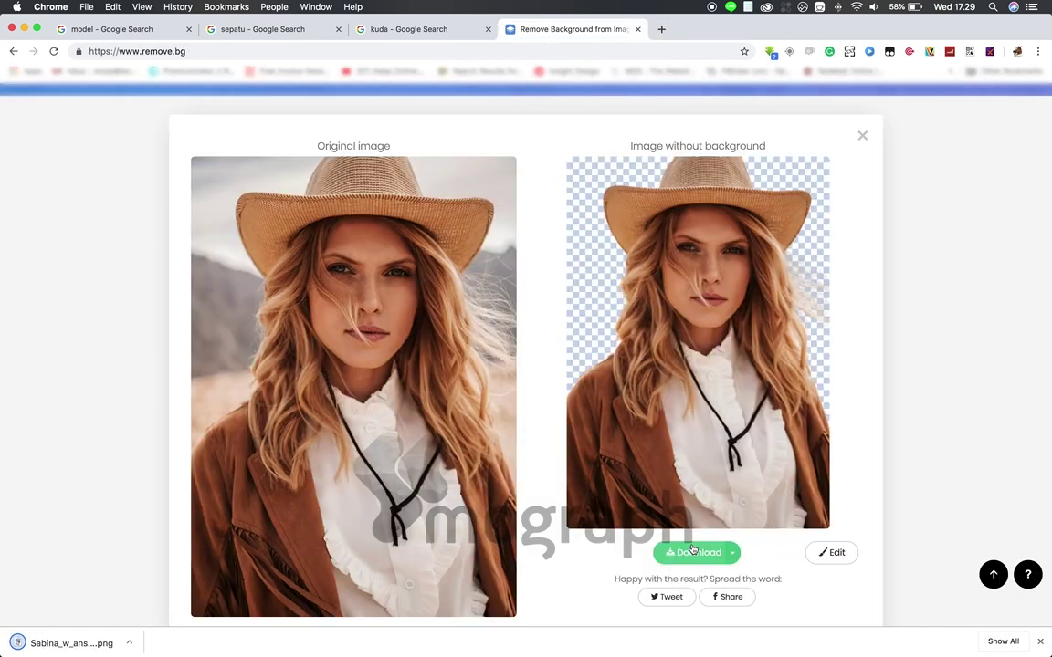
click(259, 34)
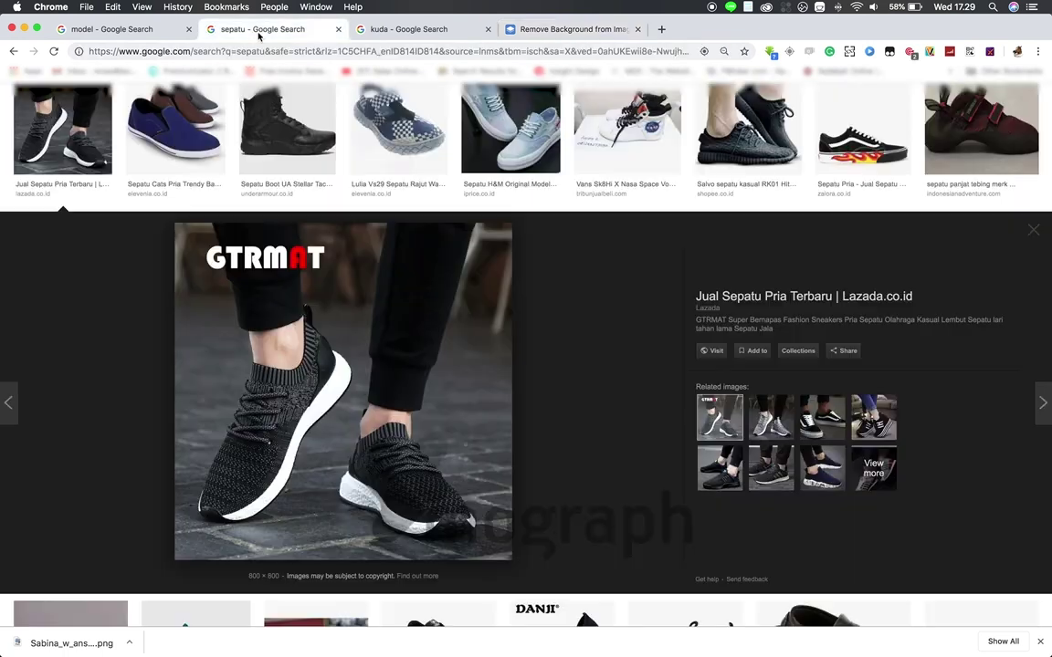
- Submit the black sneaker photo's image address to remove.bg and download the cut-out PNG
right_click(330, 385)
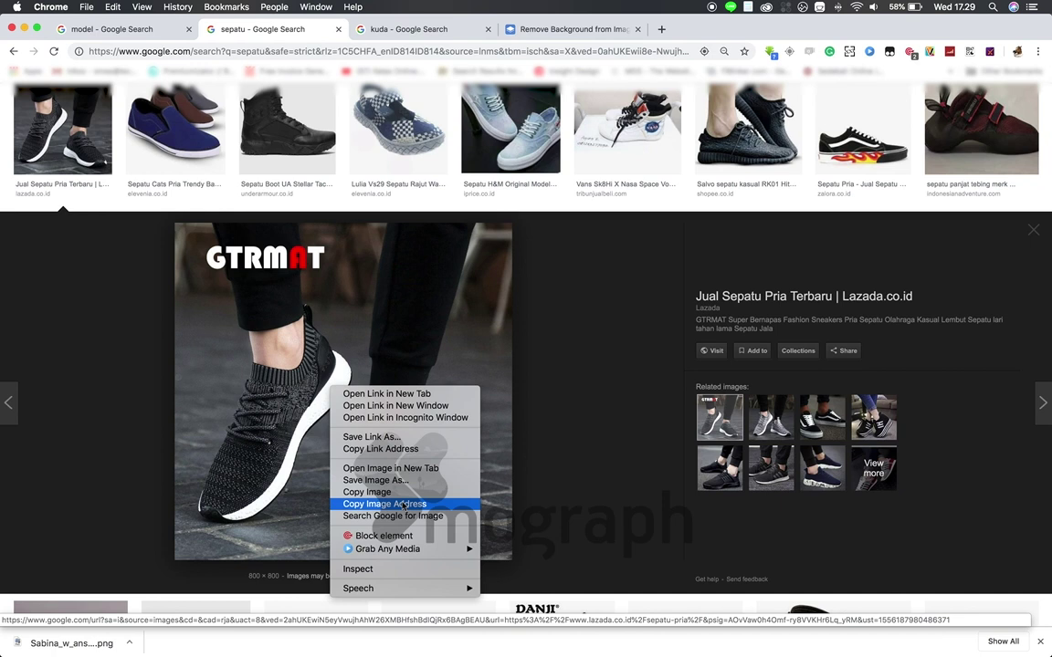
click(402, 505)
click(561, 29)
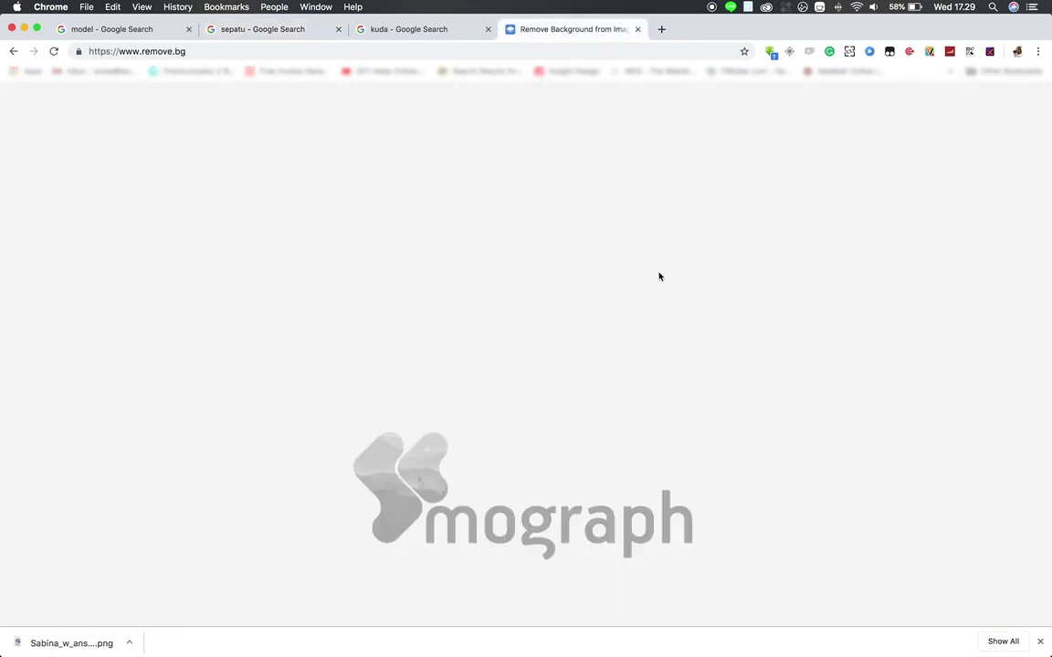
scroll(639, 237, up, 3)
scroll(602, 169, up, 3)
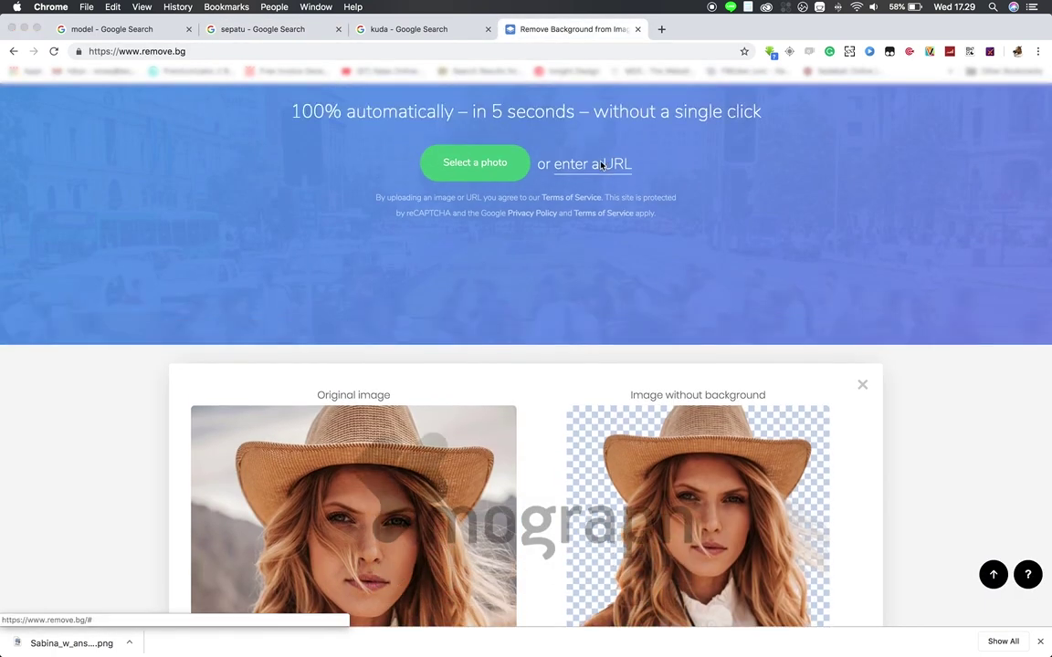
click(602, 165)
key(super+v)
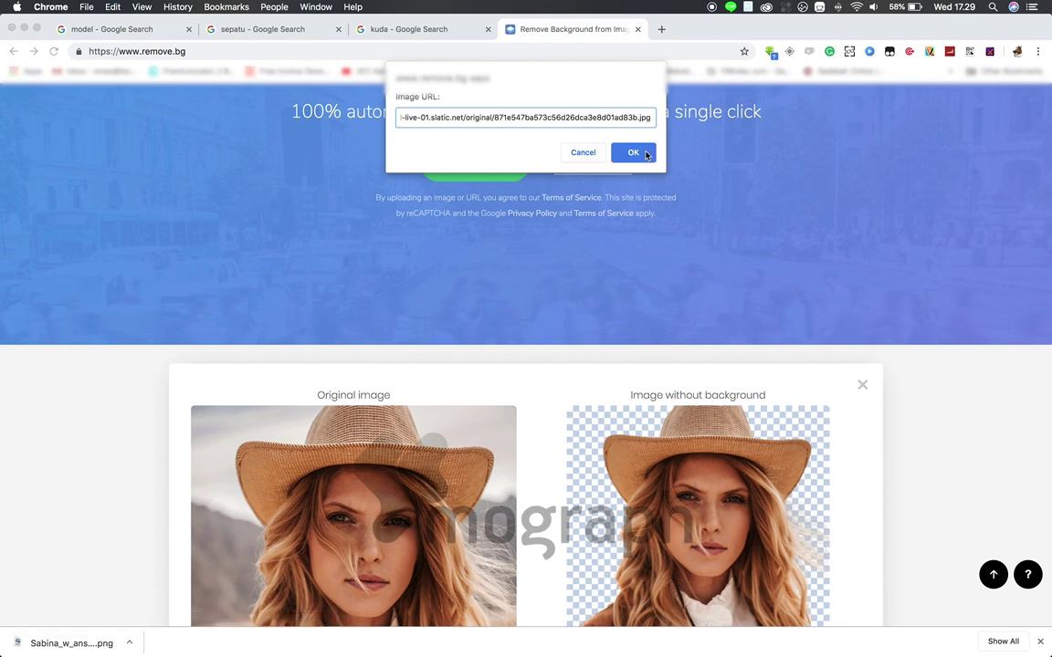
click(633, 153)
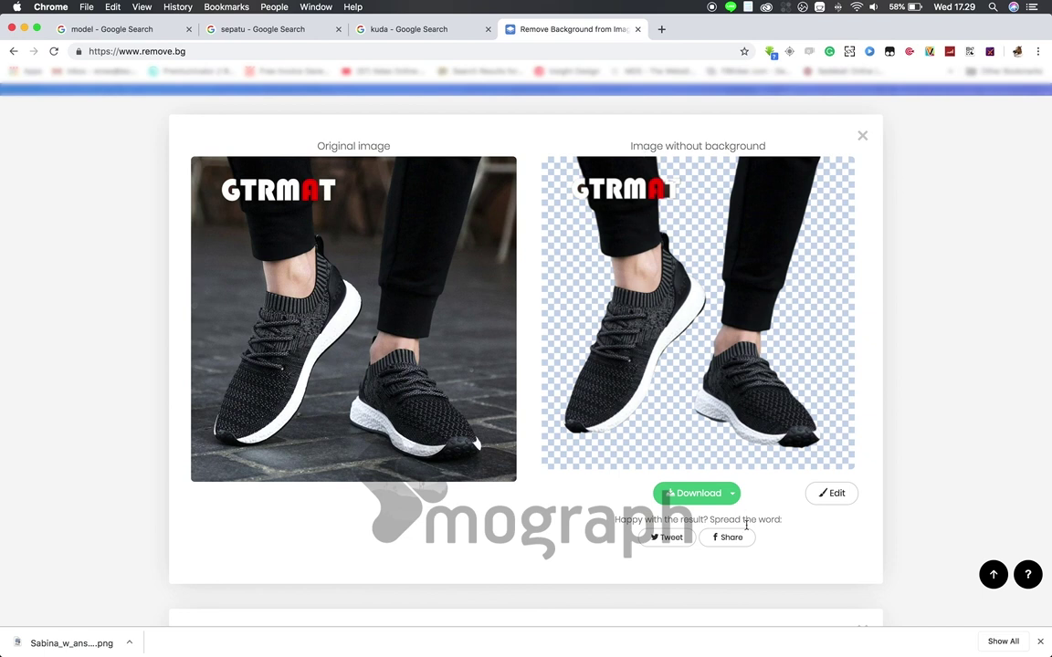
click(685, 494)
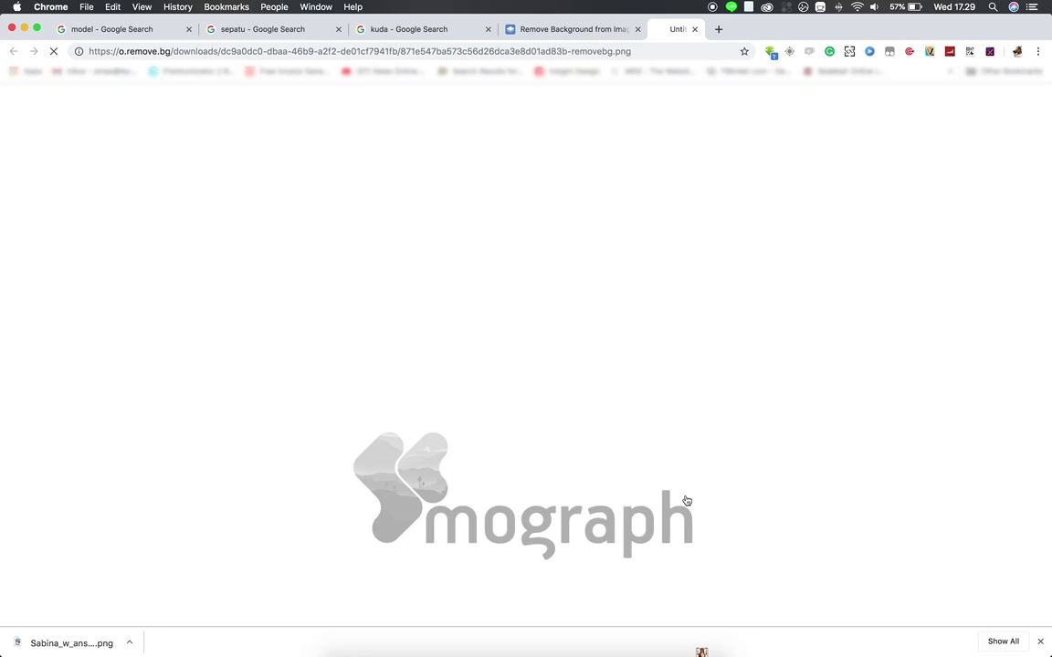
scroll(29, 499, up, 5)
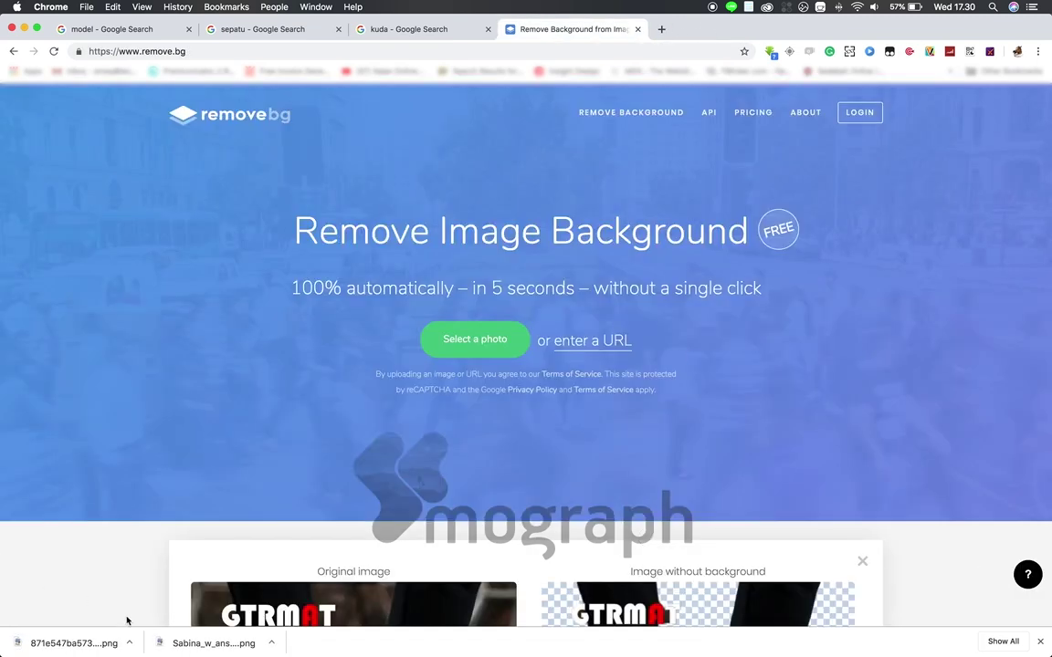
- Reveal the downloaded cowgirl PNG in Finder and open it in Photoshop CC 2018
click(271, 643)
click(294, 624)
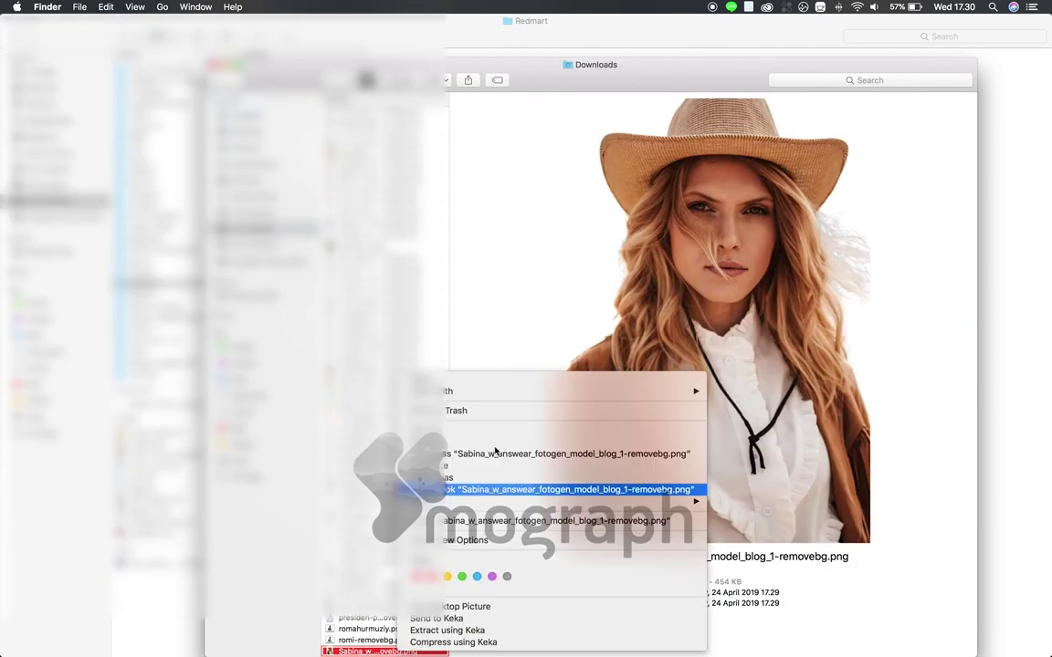
mouse_move(548, 391)
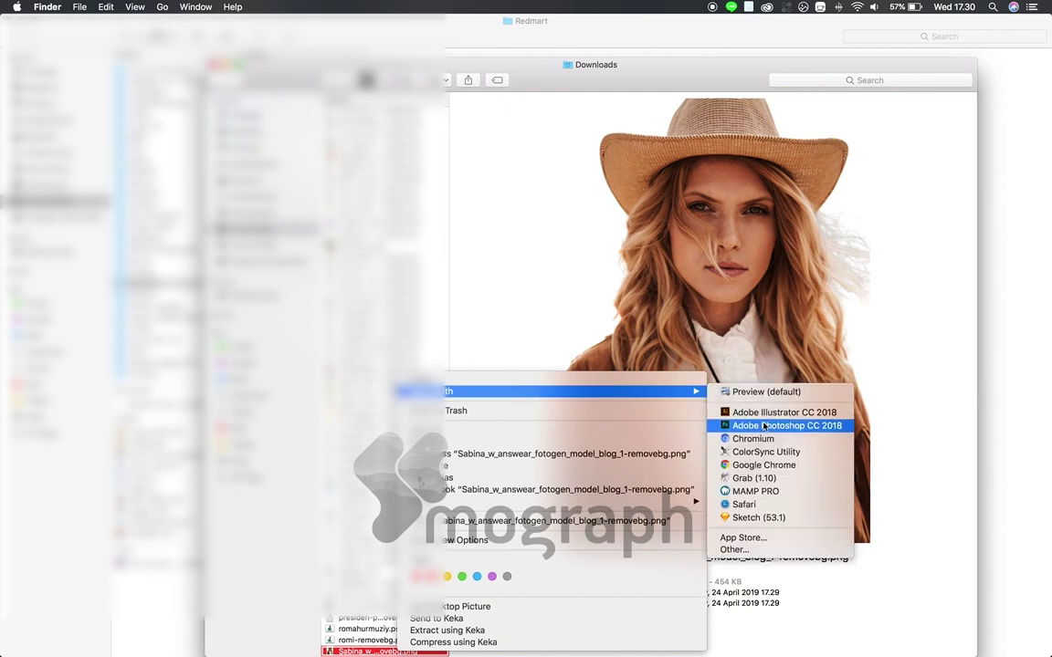
click(765, 427)
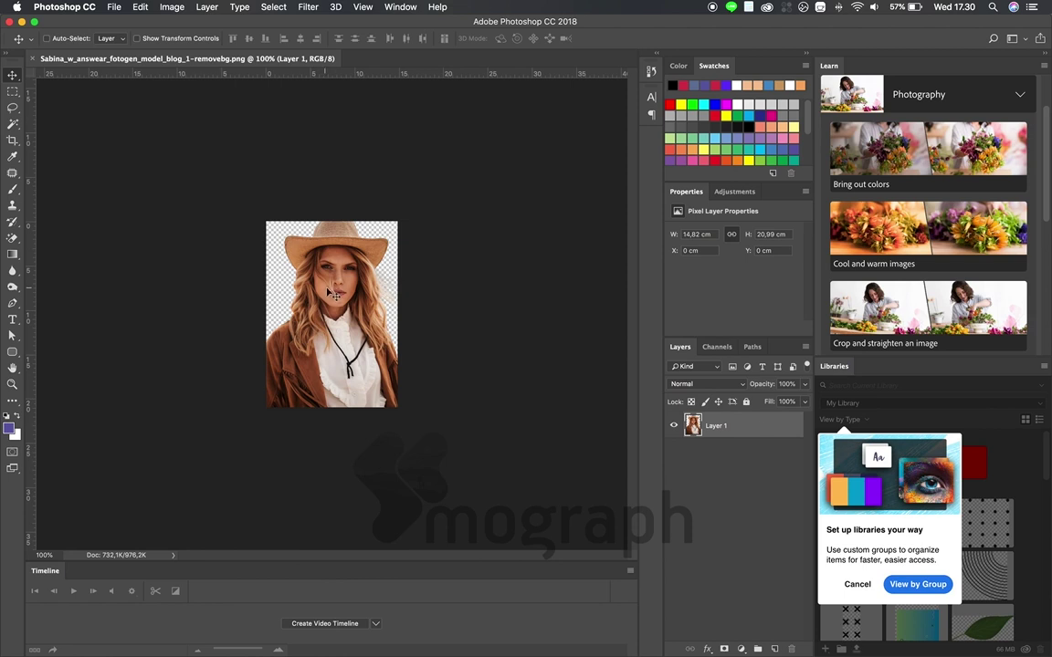
- At 300% zoom, add Layer 2 and fill it with the spectrum rainbow gradient across the canvas
key(super+plus)
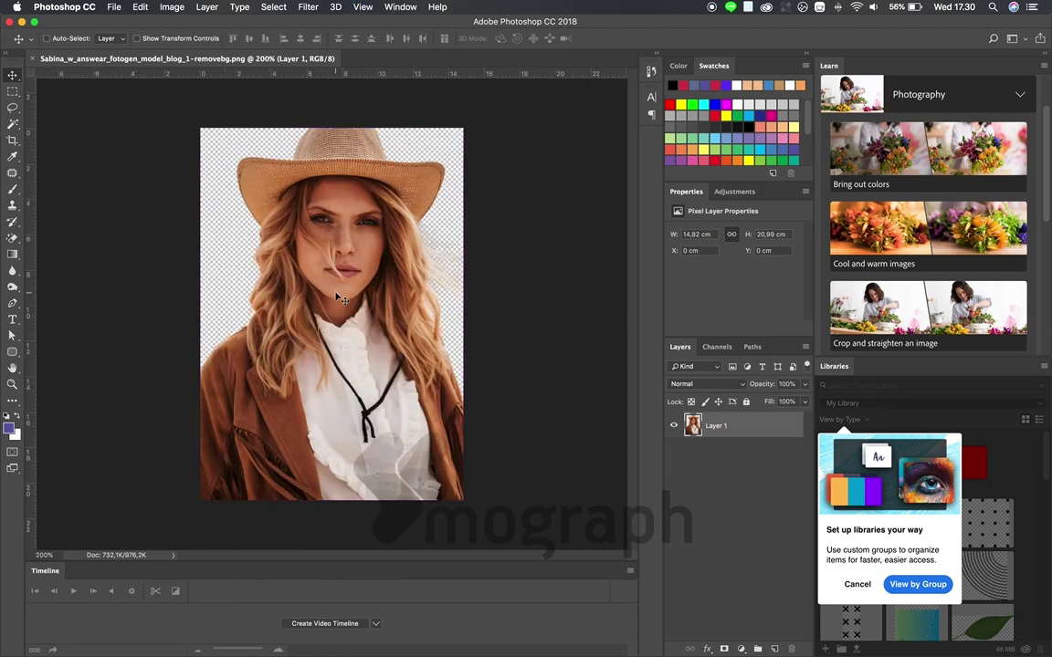
key(super+plus)
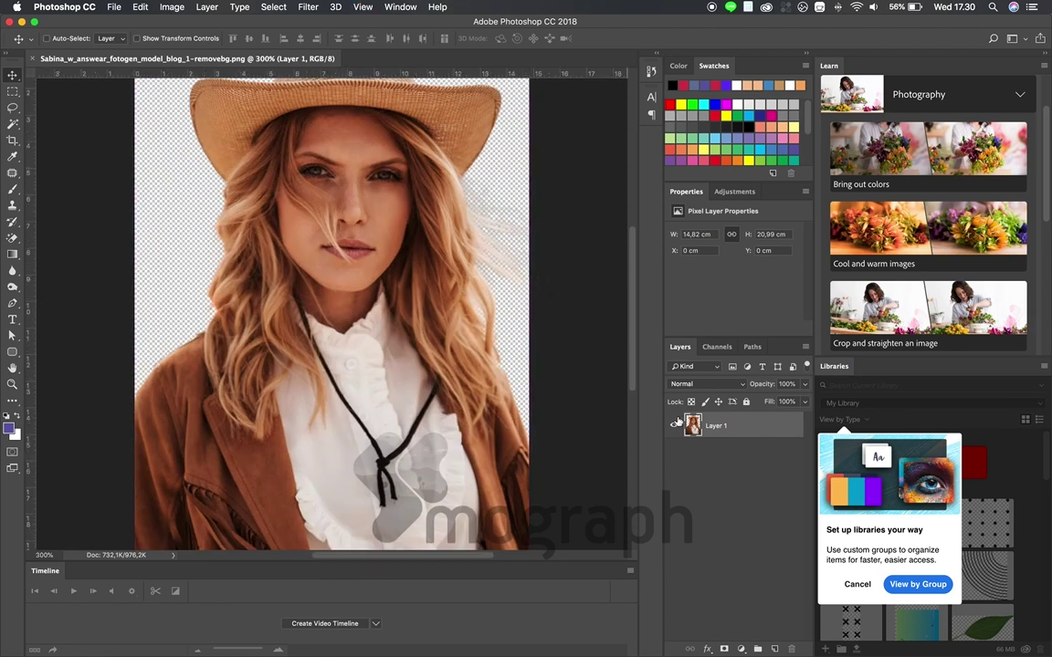
click(775, 650)
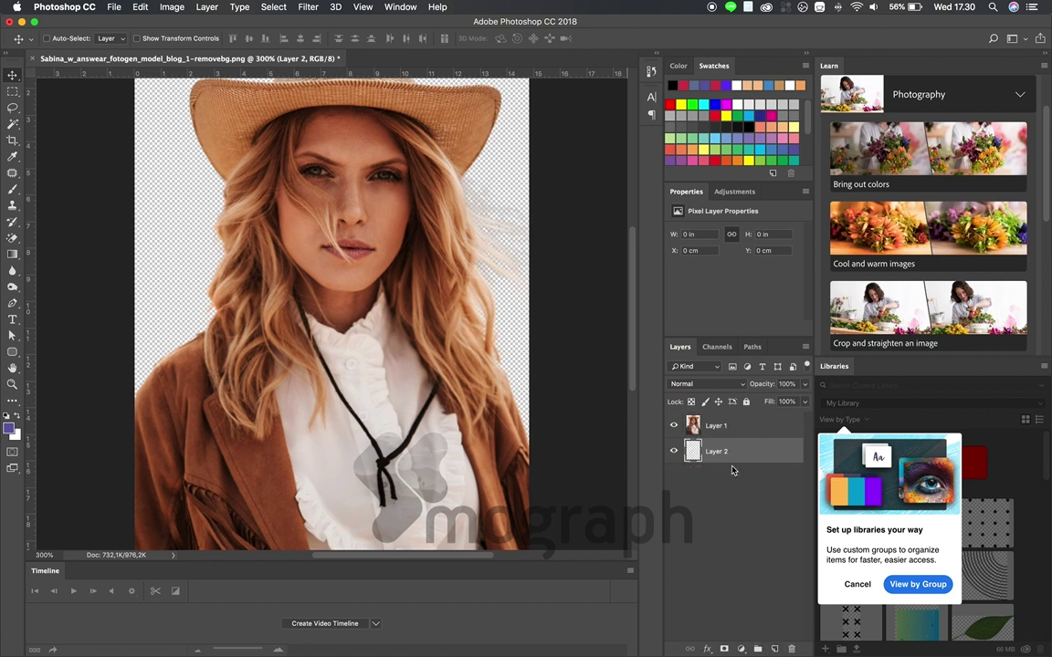
click(12, 253)
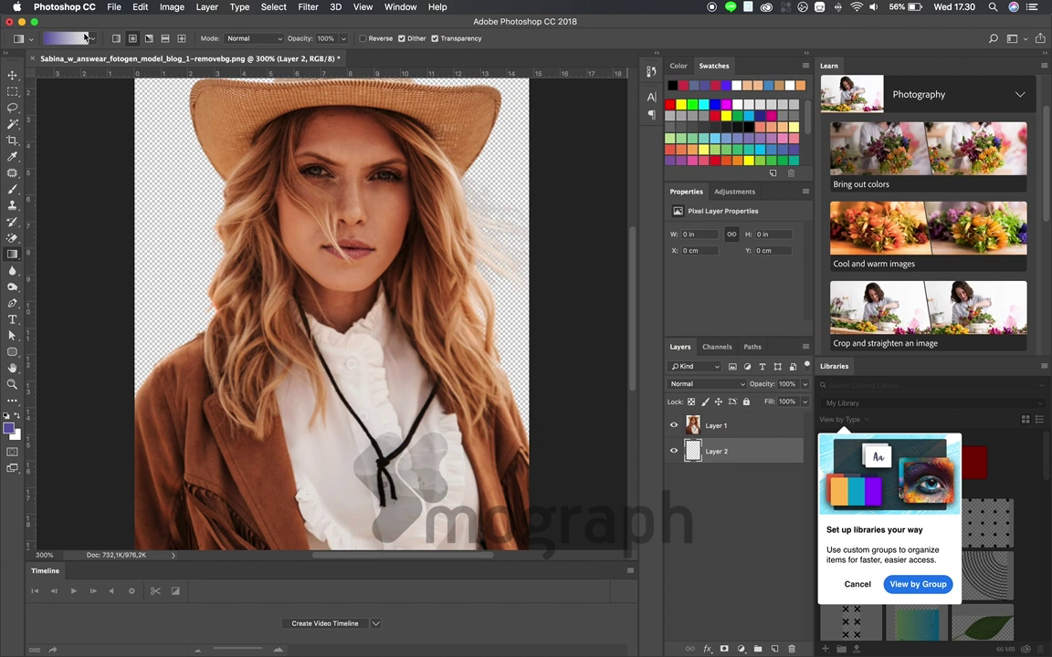
click(92, 41)
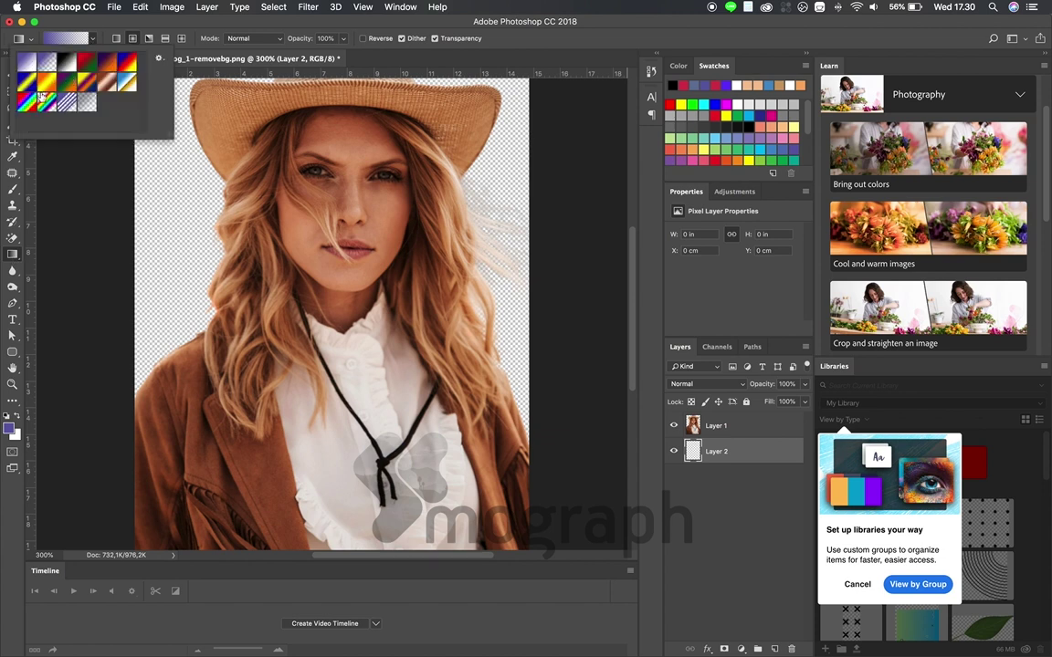
click(31, 106)
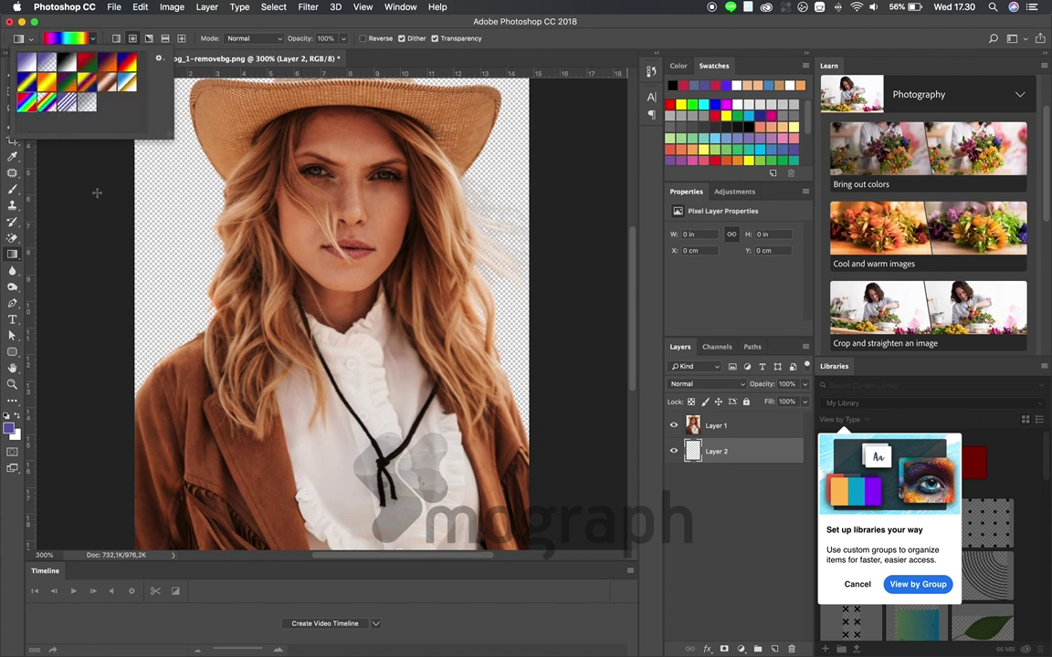
drag(97, 193, 511, 196)
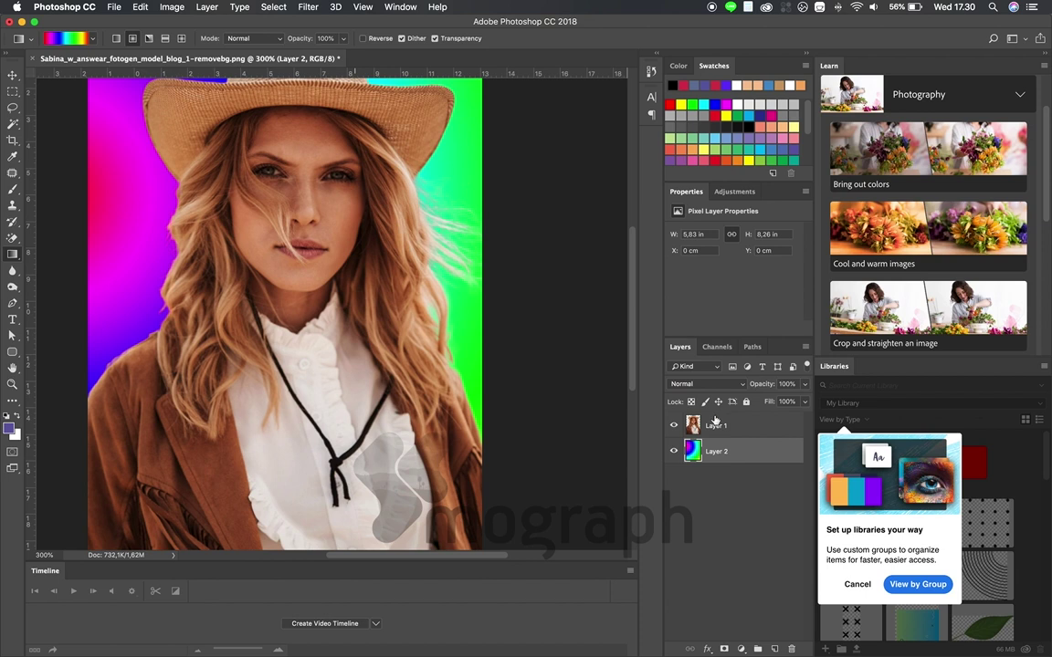